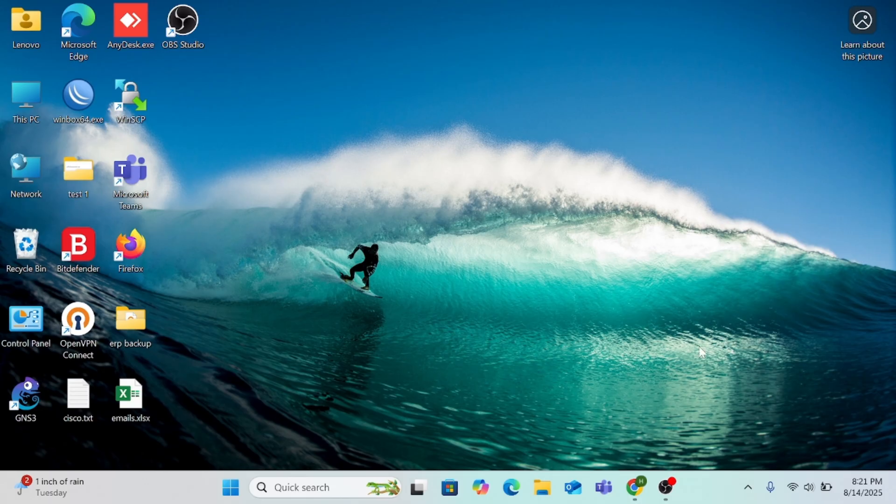
- Switch to Chrome, open the GoDaddy domain portfolio and locate pggrecruitment.org in the list
left_click(642, 494)
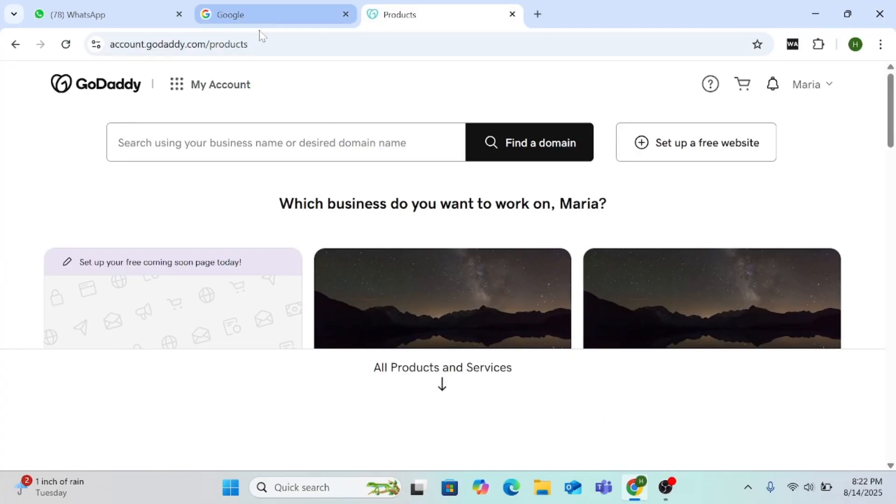
left_click(176, 85)
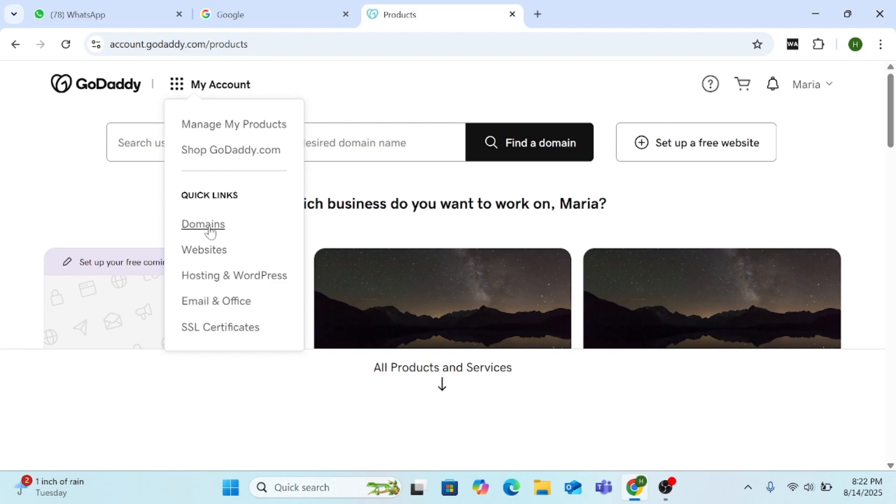
left_click(211, 232)
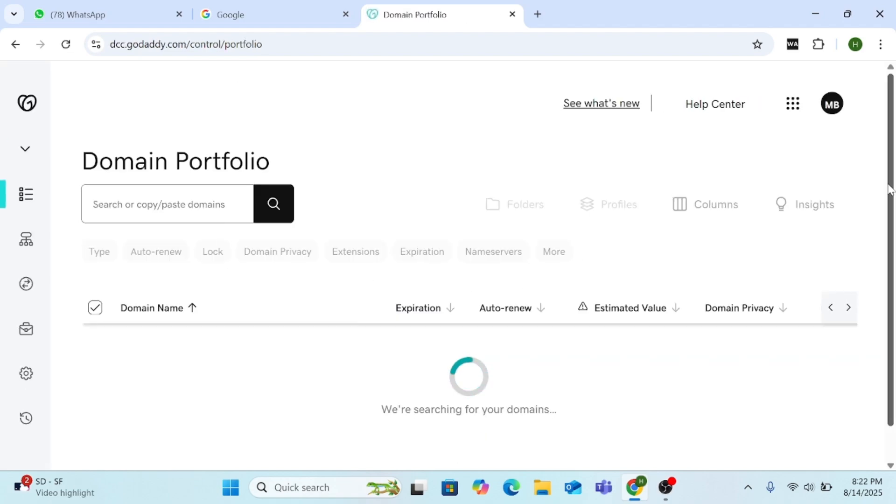
left_click_drag(892, 196, 890, 409)
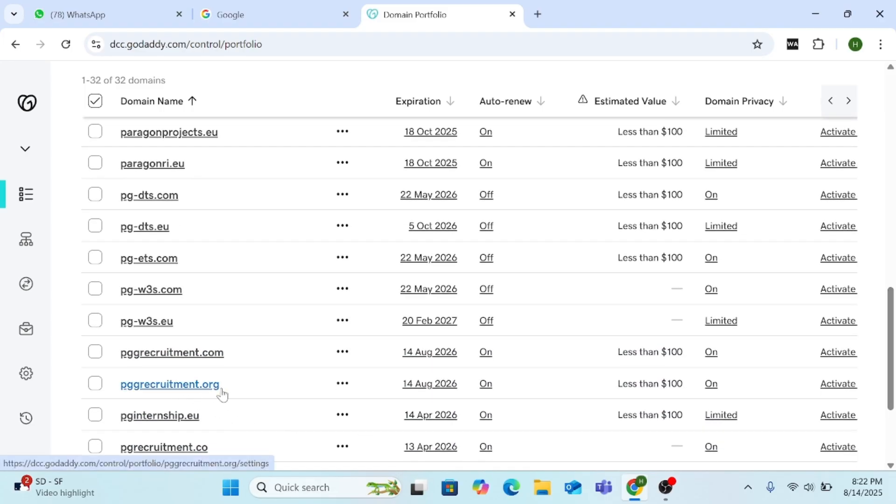
mouse_move(232, 394)
left_mouse_down()
mouse_move(121, 391)
mouse_move(220, 393)
left_mouse_up()
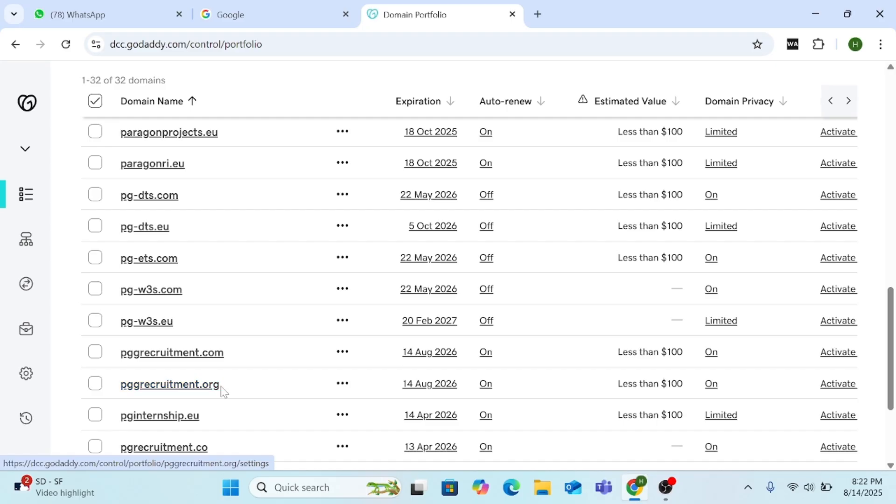
- Open the Google Admin console from the Google page and go to the Manage domains page of the account
left_click(290, 7)
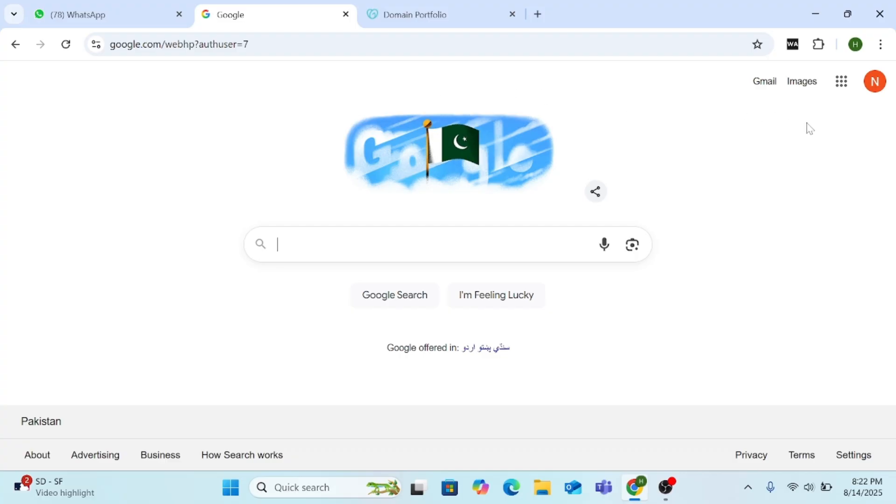
left_click(843, 94)
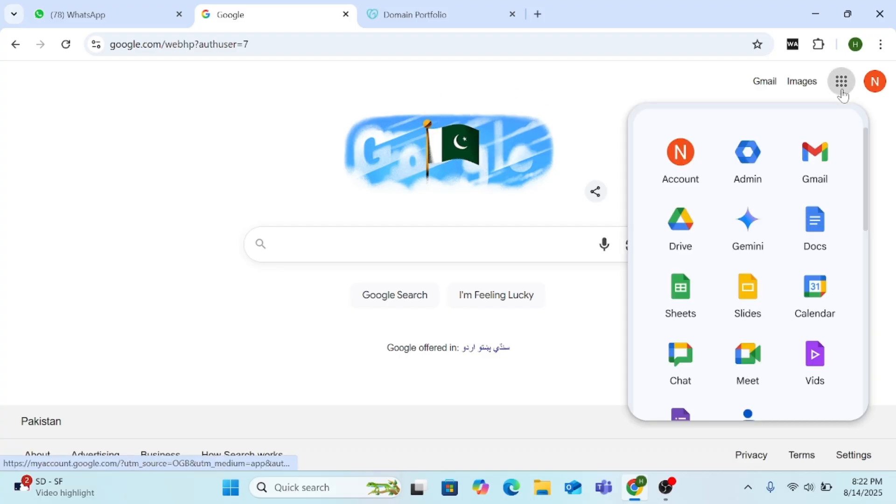
left_click(759, 160)
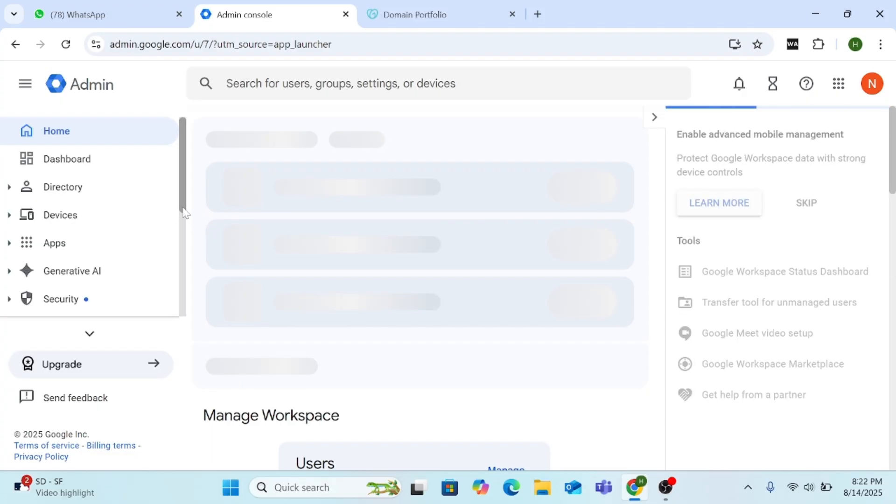
left_click_drag(184, 213, 180, 294)
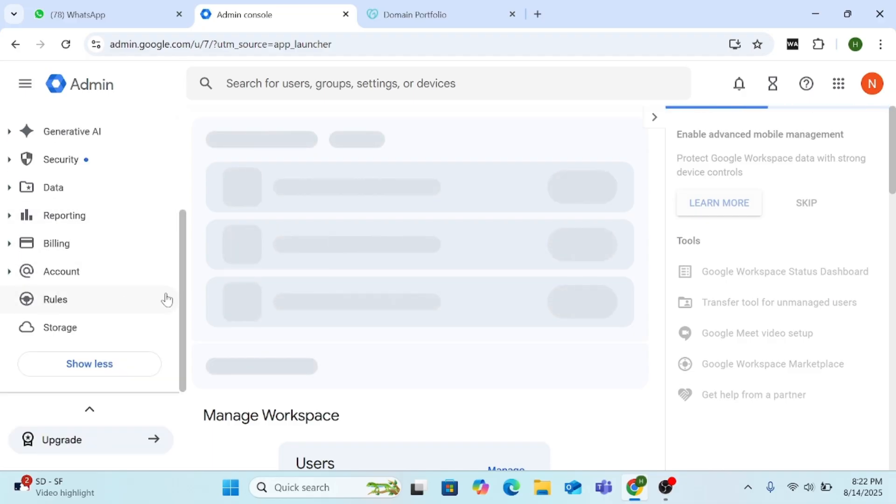
left_click(9, 275)
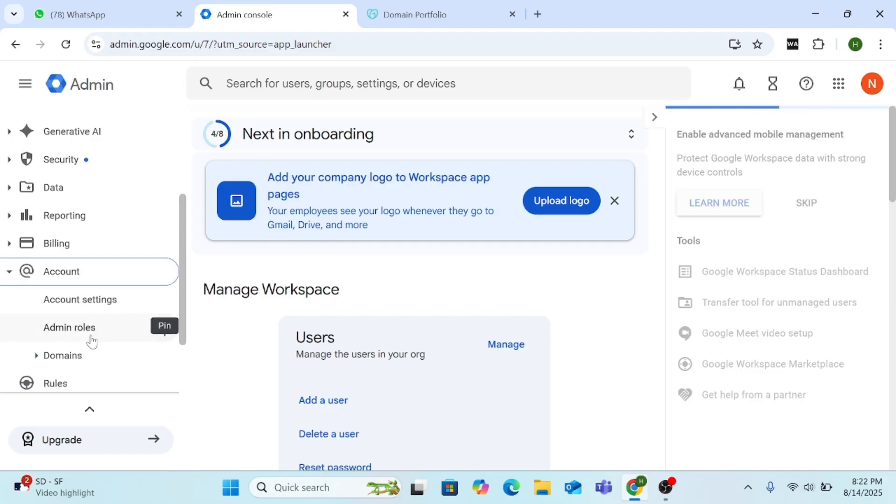
left_click(71, 355)
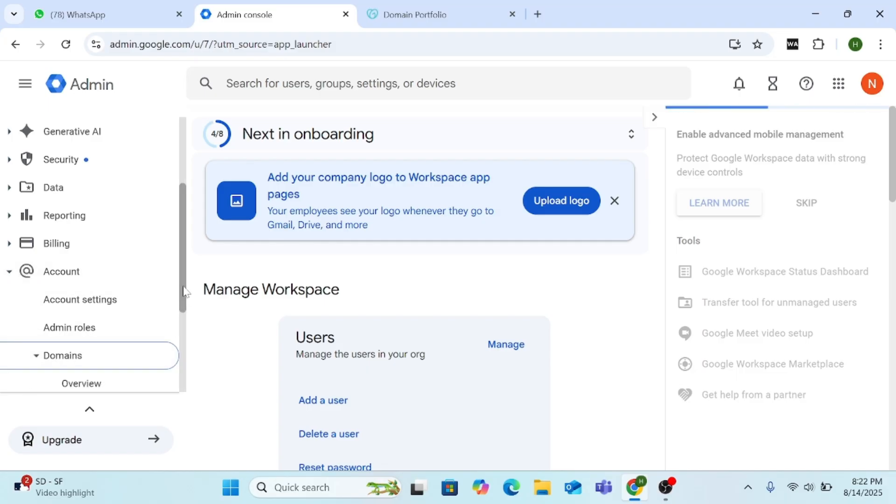
left_click_drag(185, 292, 182, 336)
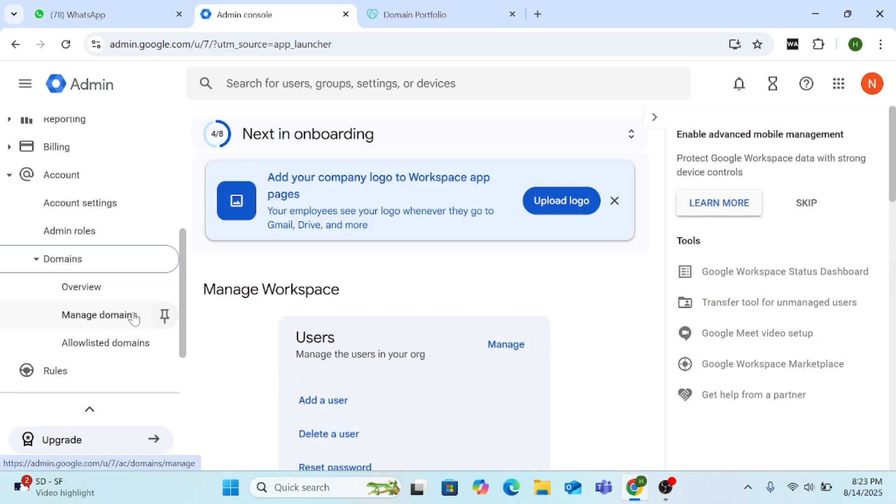
left_click(96, 316)
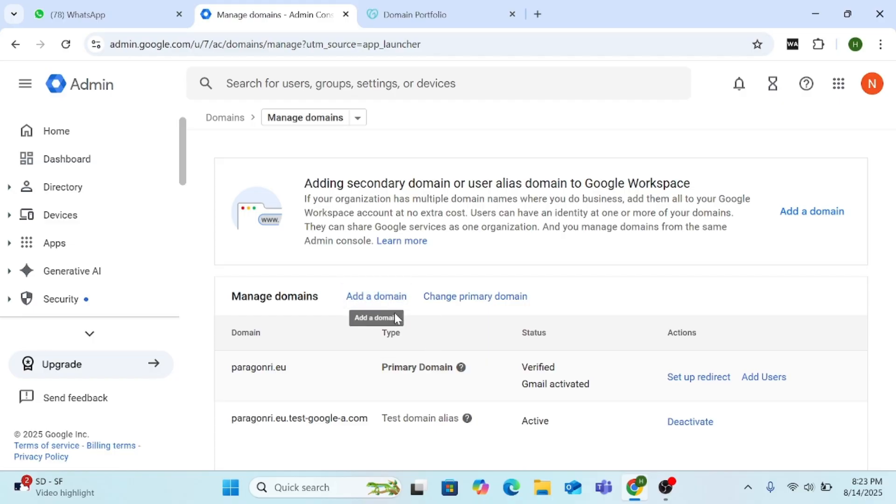
- Open the settings of pggrecruitment.org in the GoDaddy portfolio and copy the domain name
left_click(451, 6)
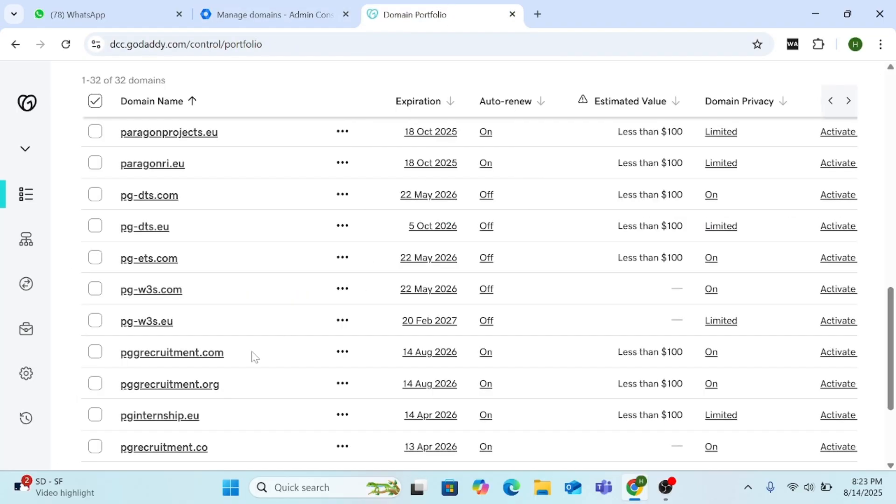
left_click(200, 386)
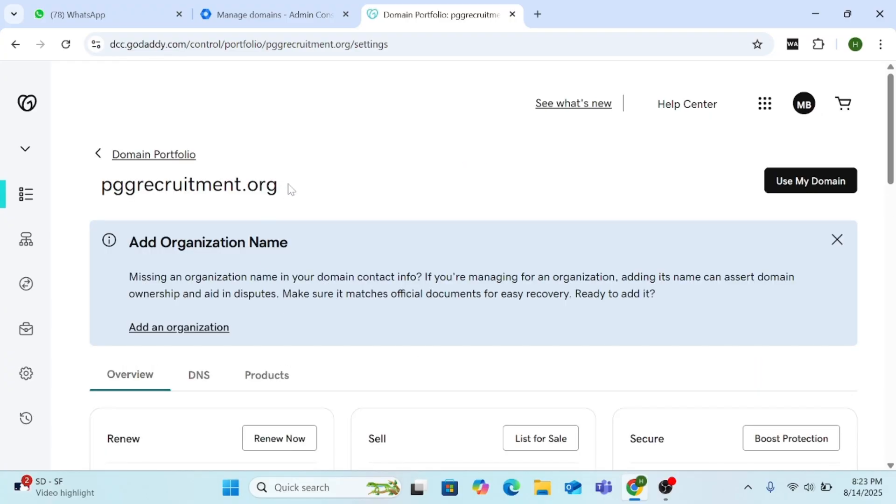
left_click_drag(282, 192, 100, 191)
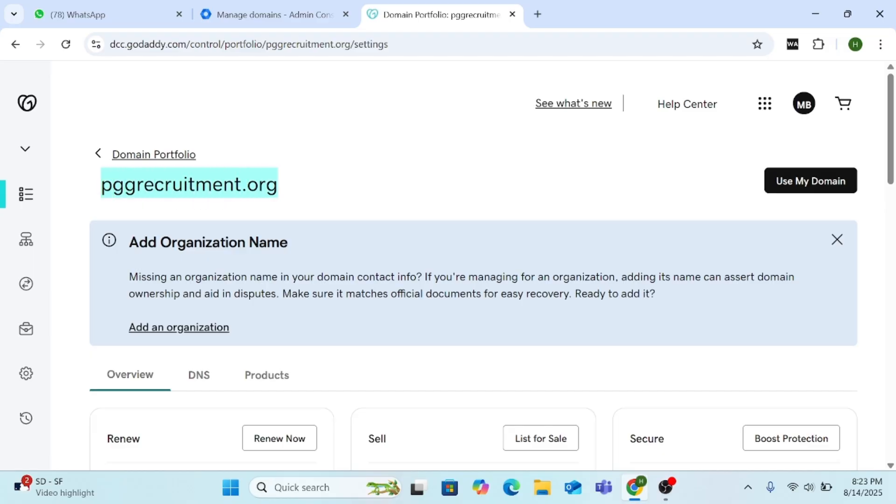
right_click(156, 191)
left_click(176, 205)
- Start adding a domain in the Google Admin console and paste pggrecruitment.org as the domain name
left_click(322, 14)
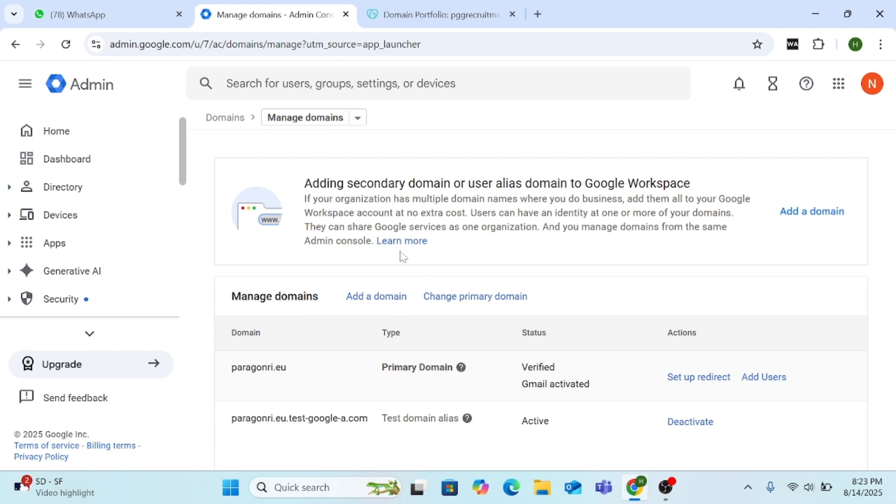
left_click(384, 302)
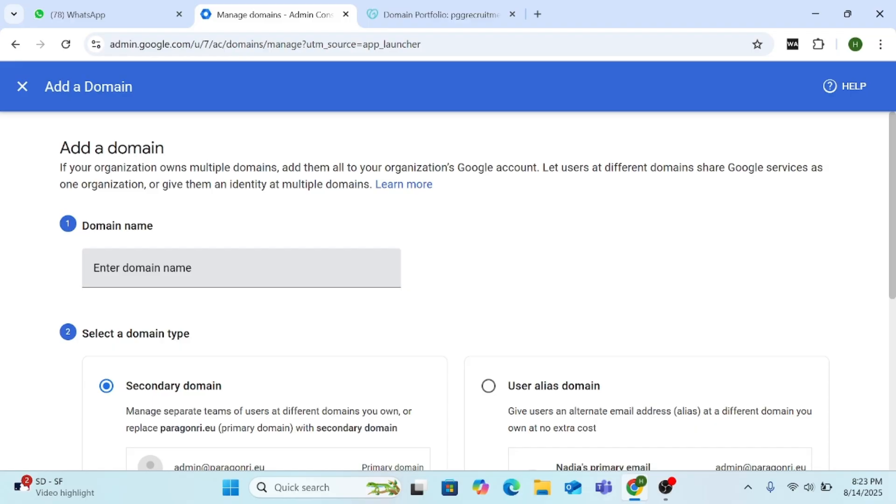
left_click(241, 268)
right_click(160, 273)
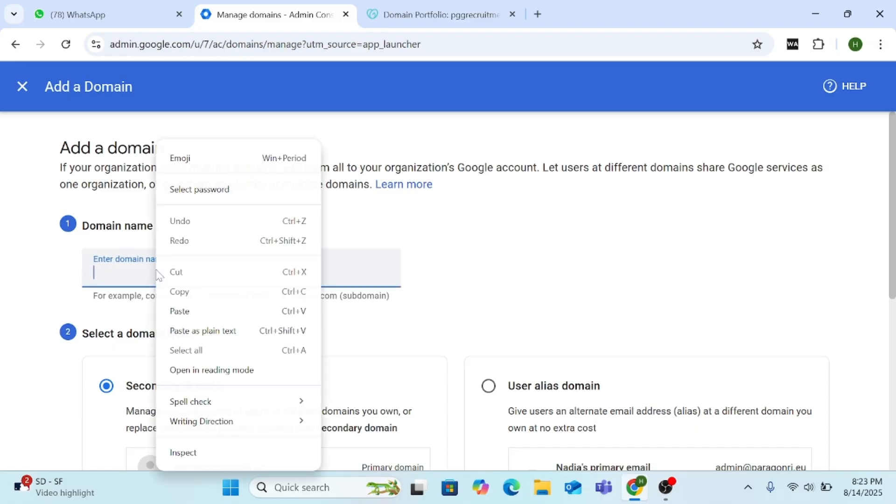
left_click(201, 308)
- Keep Secondary domain as the domain type, add the domain and start its verification
left_click(894, 315)
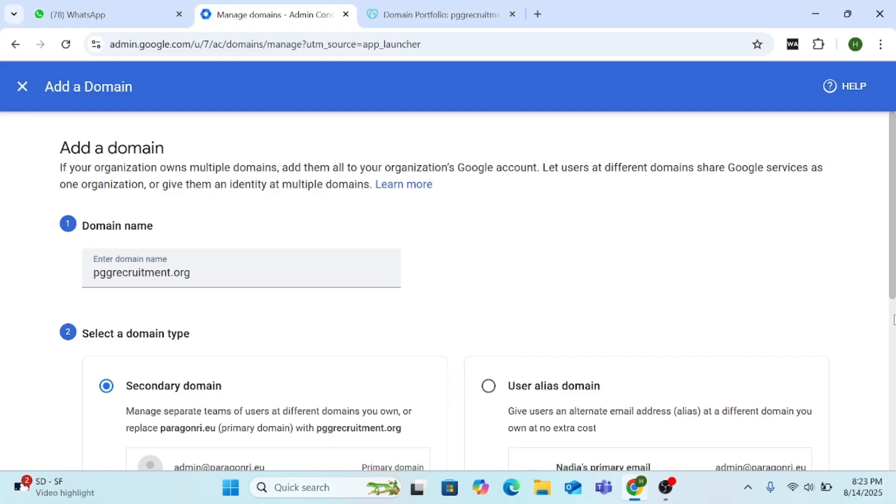
left_click_drag(893, 293, 893, 379)
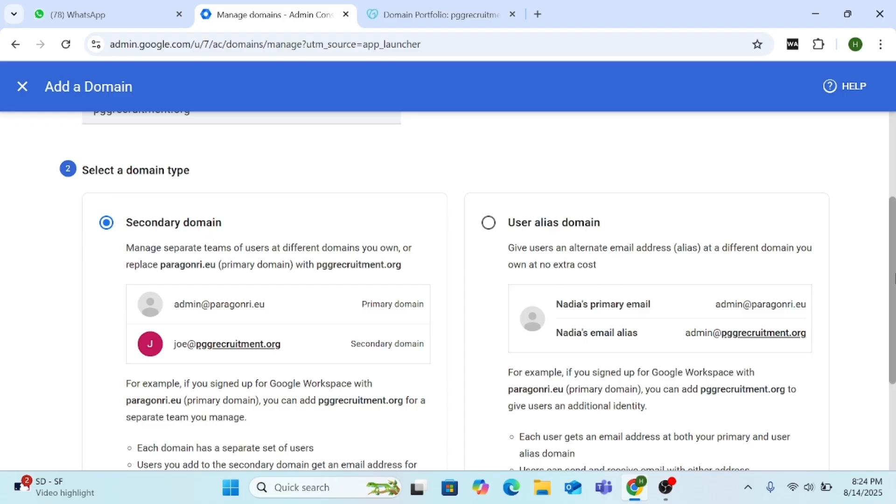
left_click_drag(892, 267, 893, 353)
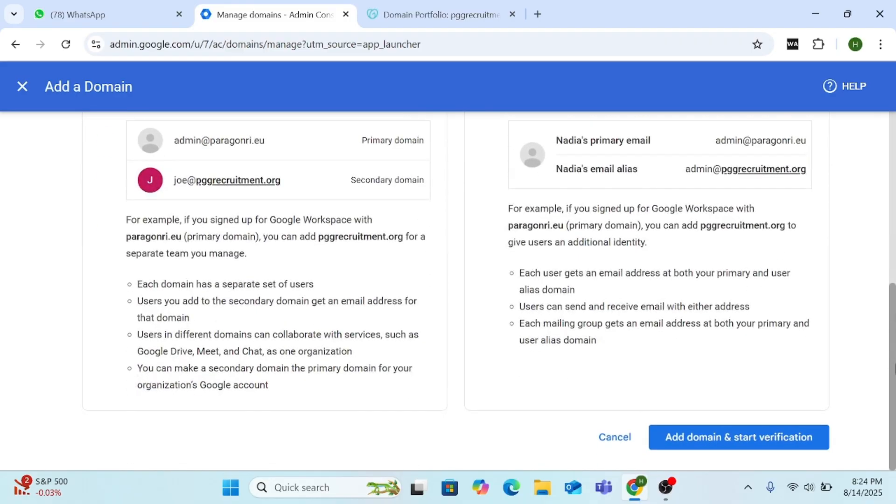
left_click(768, 449)
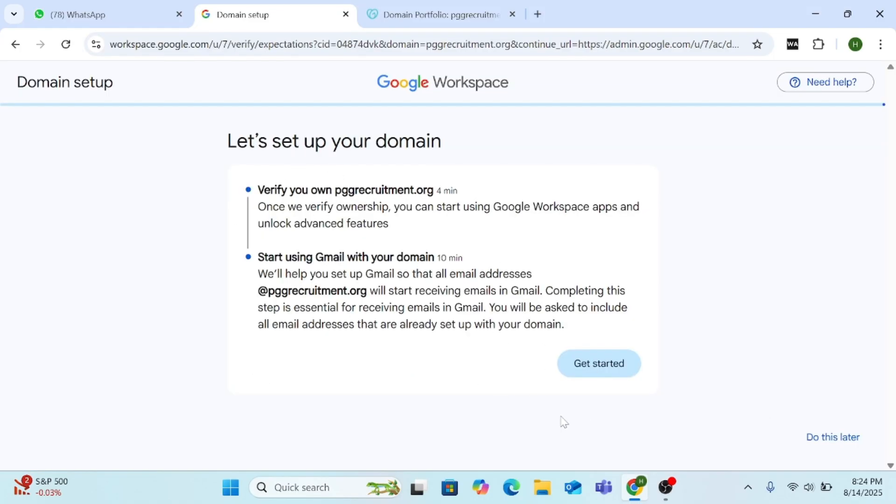
- Verify ownership of pggrecruitment.org through GoDaddy, authorizing Google for Domain Verification and Gmail Setup
left_click(600, 364)
left_click(599, 374)
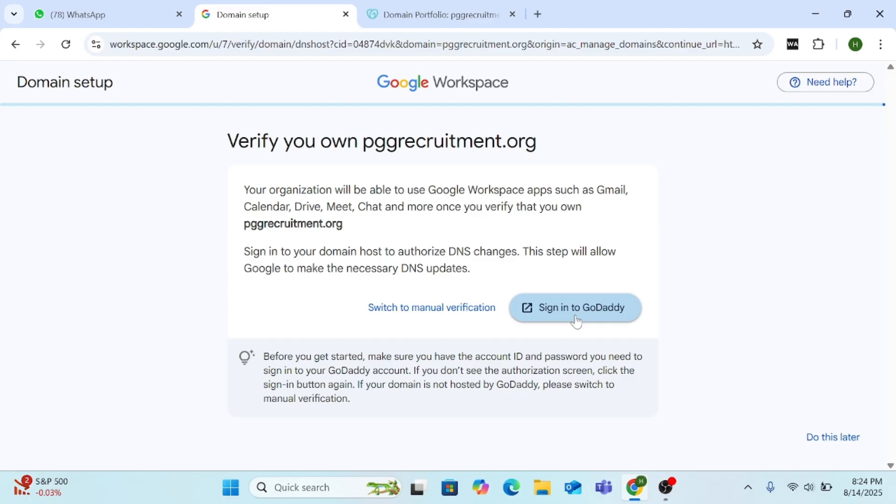
left_click_drag(359, 140, 537, 142)
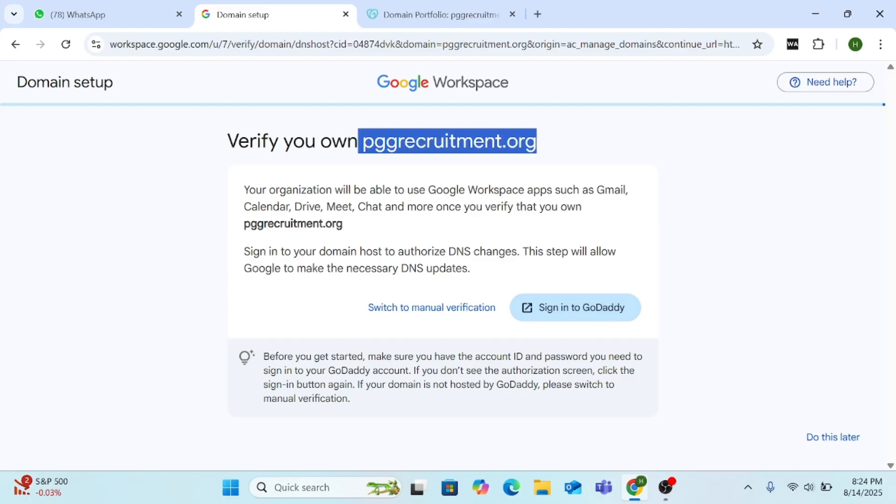
left_click(550, 150)
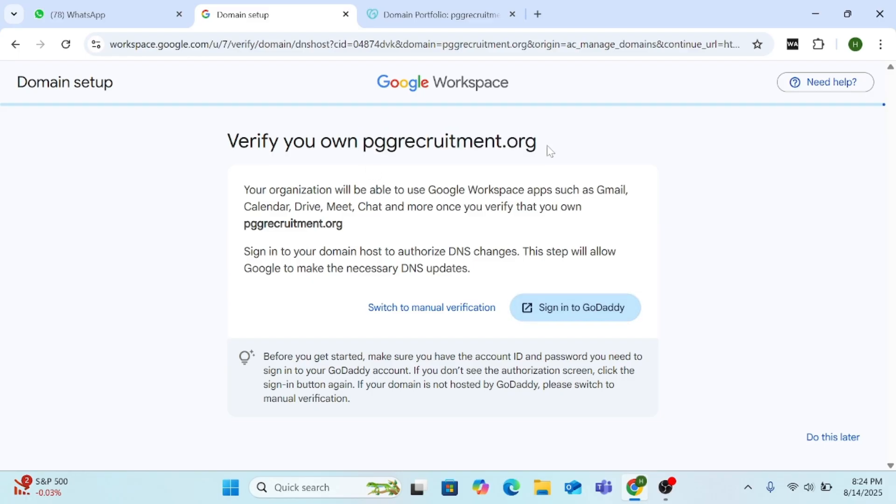
left_click(579, 308)
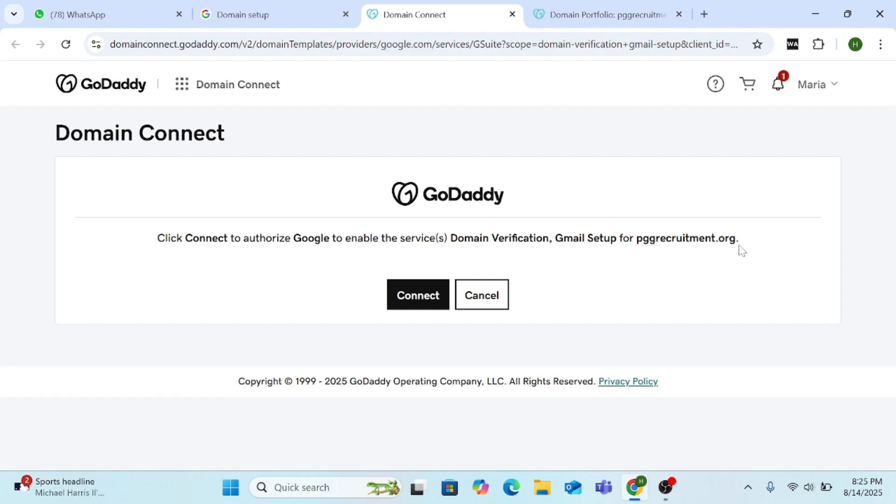
left_click(424, 307)
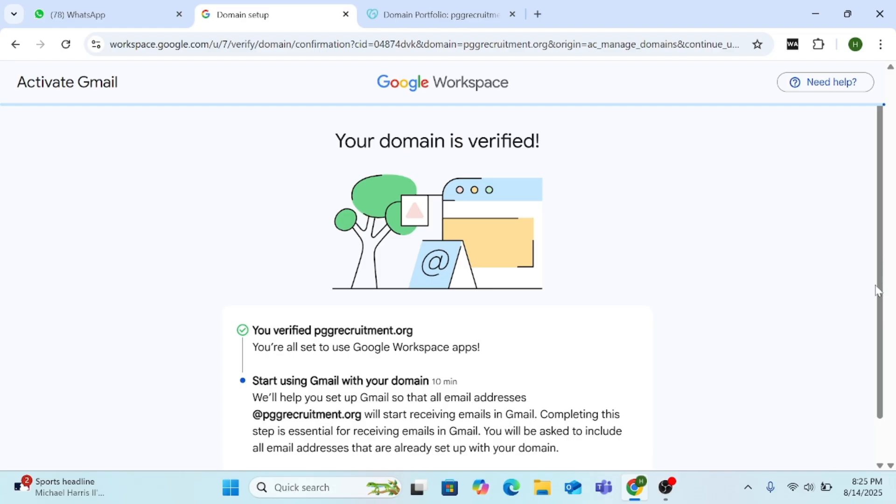
- Start Gmail activation for pggrecruitment.org and proceed with the listed users without adding any
left_click_drag(882, 291, 877, 336)
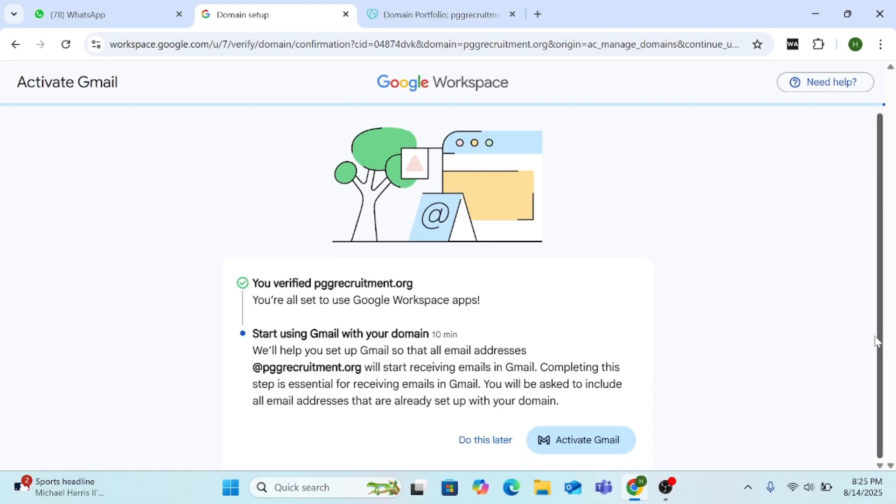
left_click(588, 448)
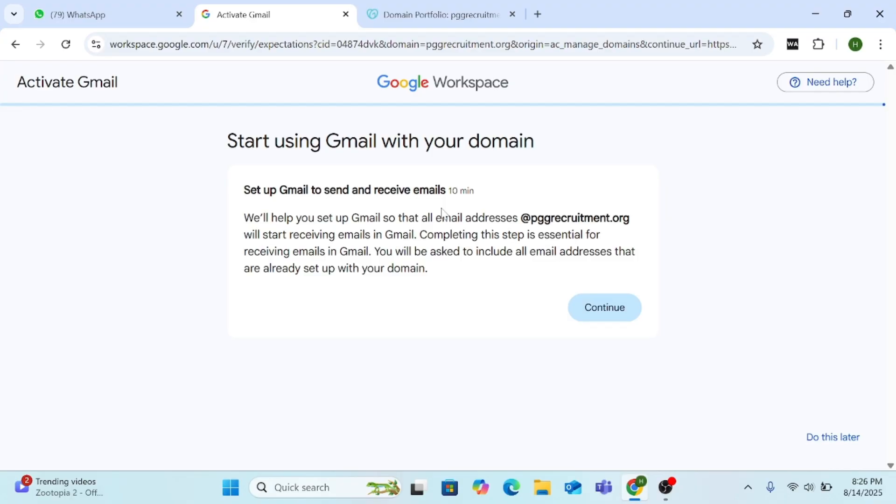
left_click(595, 311)
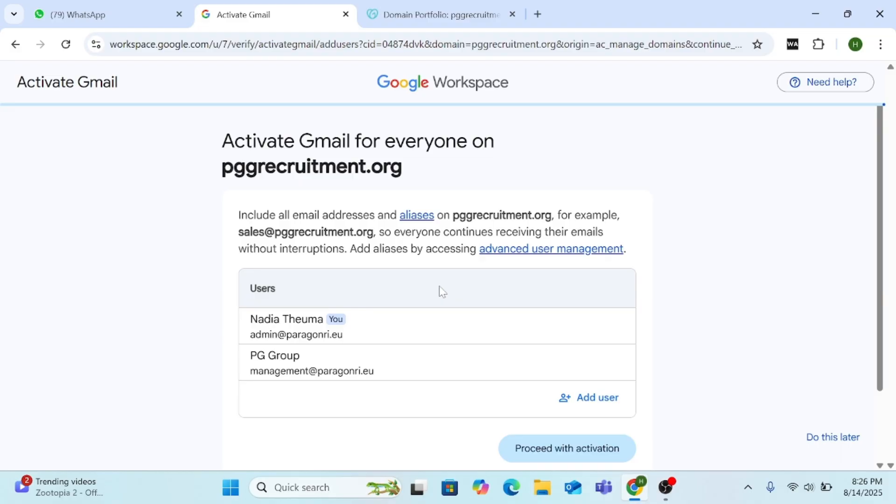
left_click(571, 456)
left_click(601, 459)
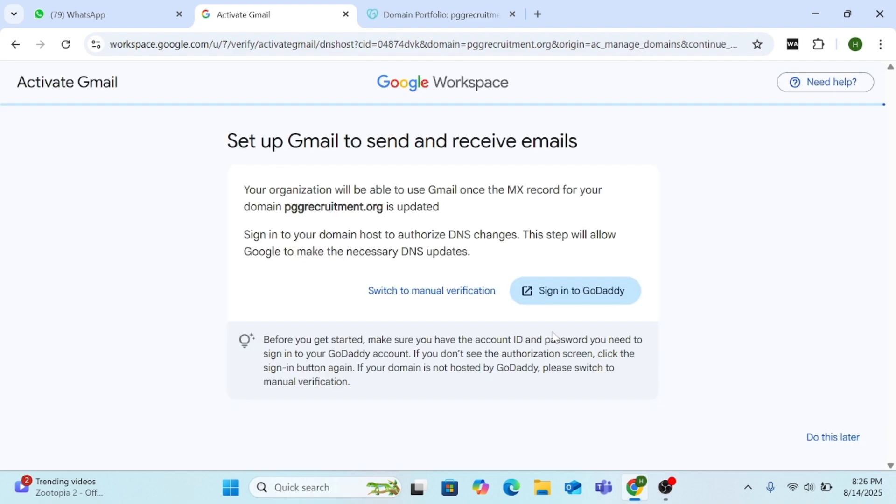
- Authorize the MX record update for pggrecruitment.org through GoDaddy and finish the domain setup
left_click(571, 298)
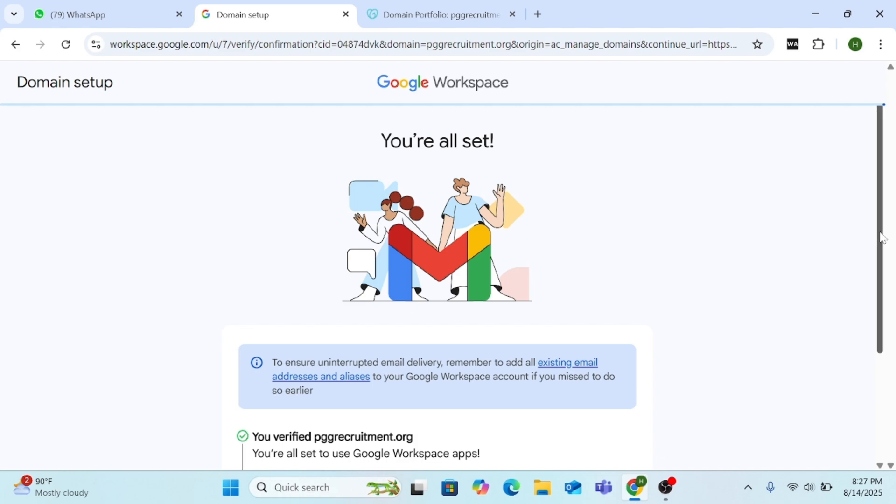
left_click_drag(879, 237, 874, 363)
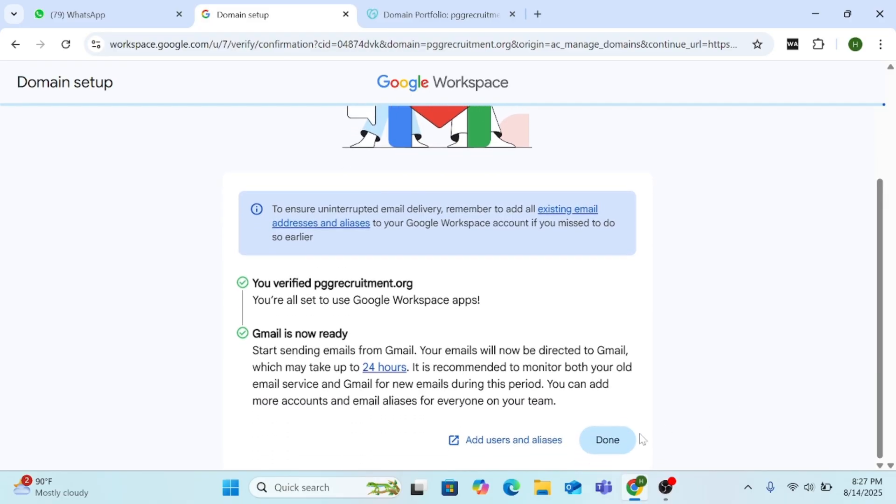
left_click(625, 447)
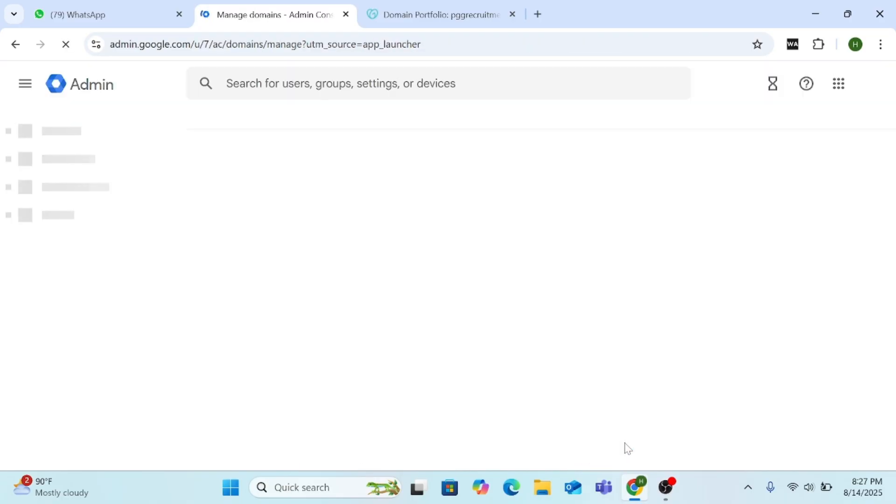